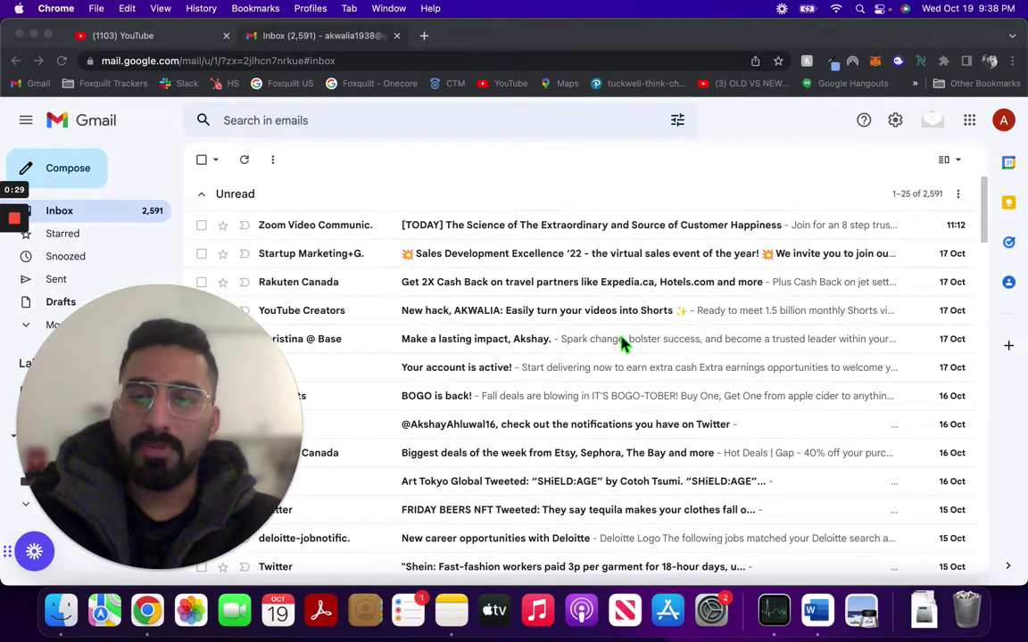
- Scroll down the inbox to the Everything else section with the YouTube comment email
scroll(622, 343, down, 2)
scroll(594, 360, down, 2)
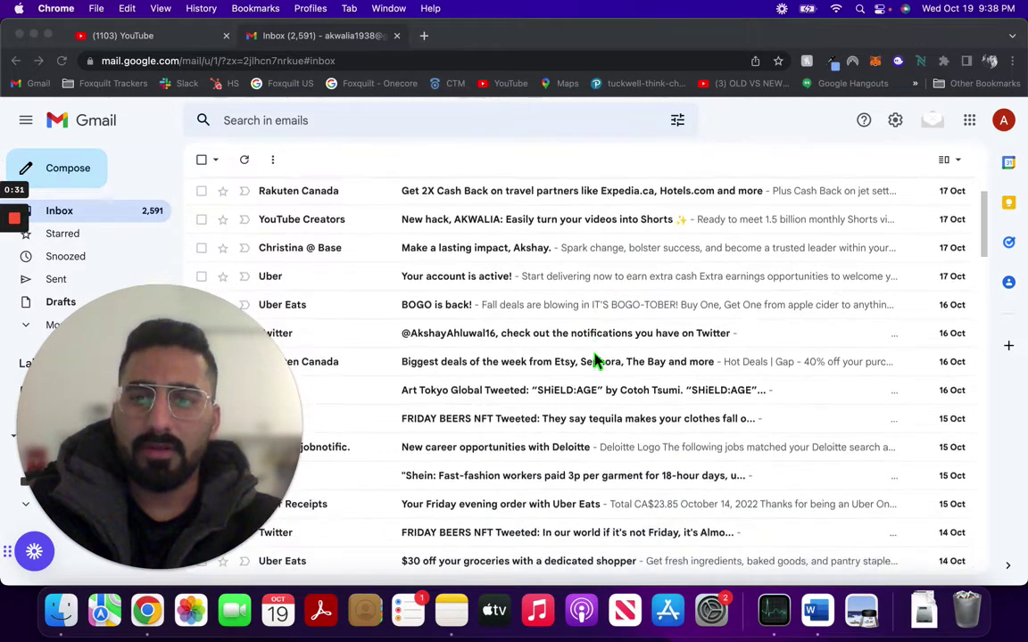
scroll(596, 359, up, 3)
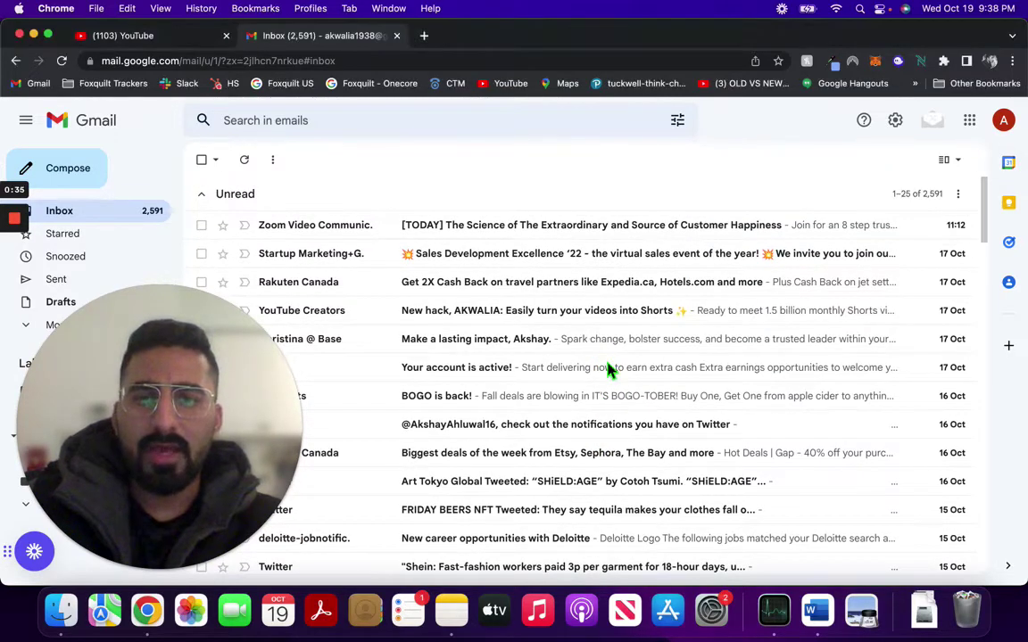
scroll(495, 373, down, 2)
scroll(496, 373, down, 1)
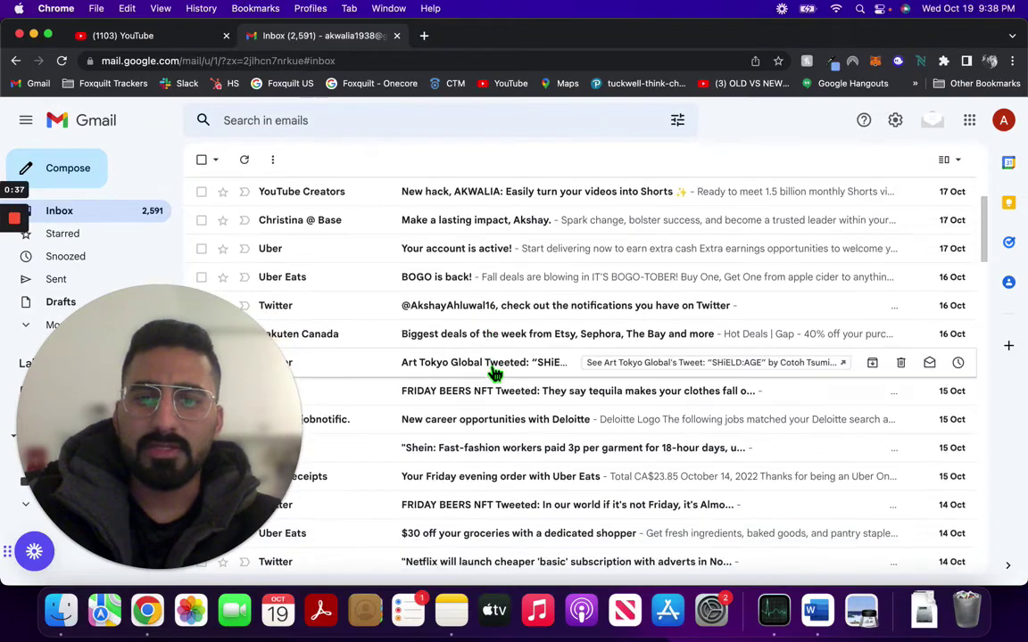
scroll(496, 373, up, 1)
scroll(495, 373, up, 2)
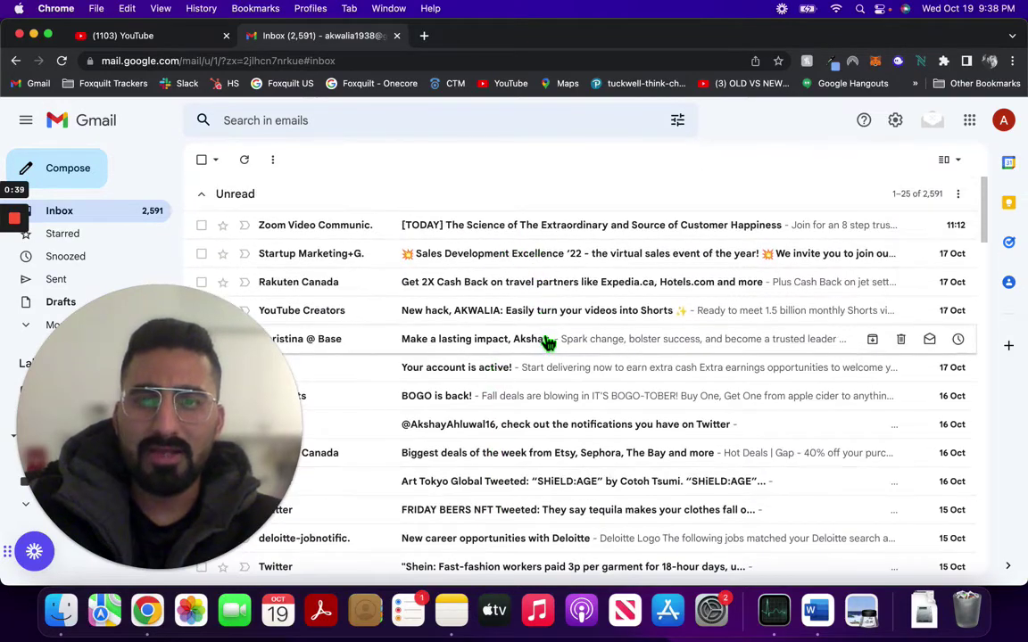
scroll(546, 339, down, 1)
scroll(546, 339, down, 2)
scroll(546, 342, down, 3)
scroll(546, 342, down, 2)
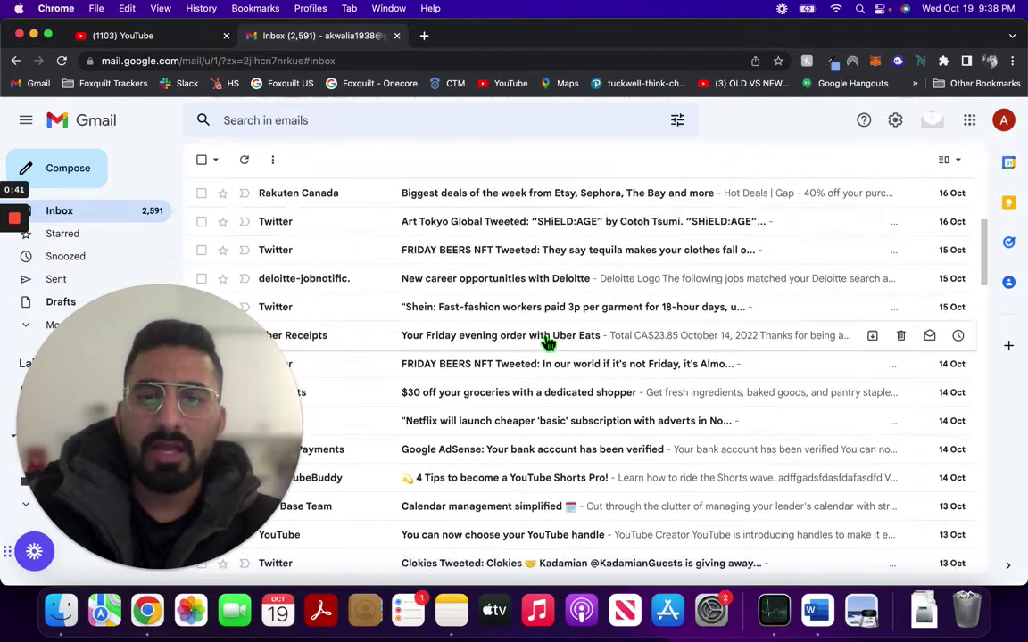
scroll(546, 342, down, 10)
scroll(546, 342, down, 3)
scroll(549, 365, down, 1)
scroll(551, 385, down, 2)
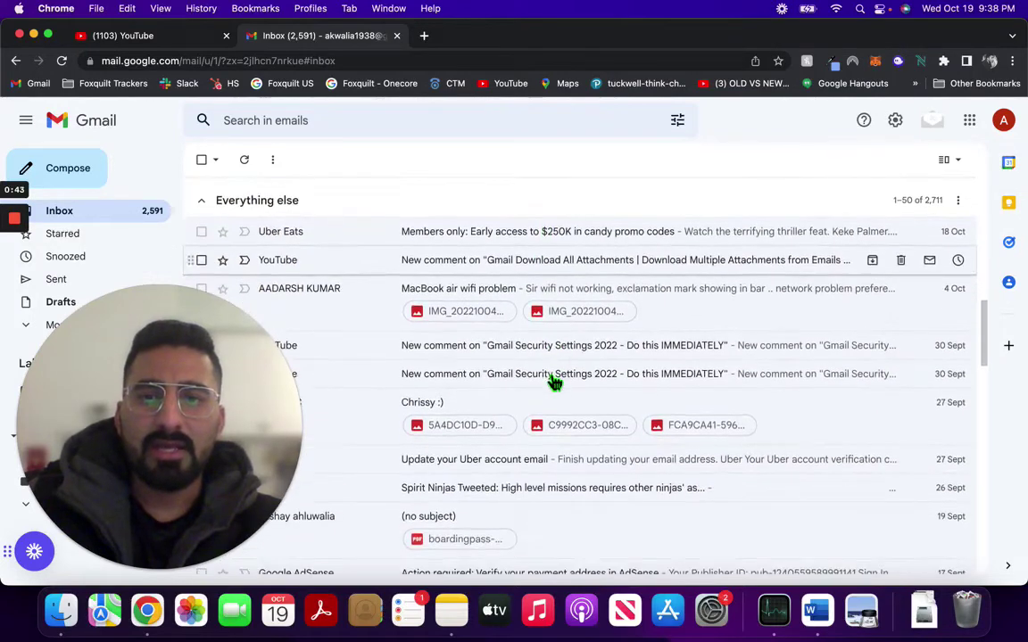
click(555, 265)
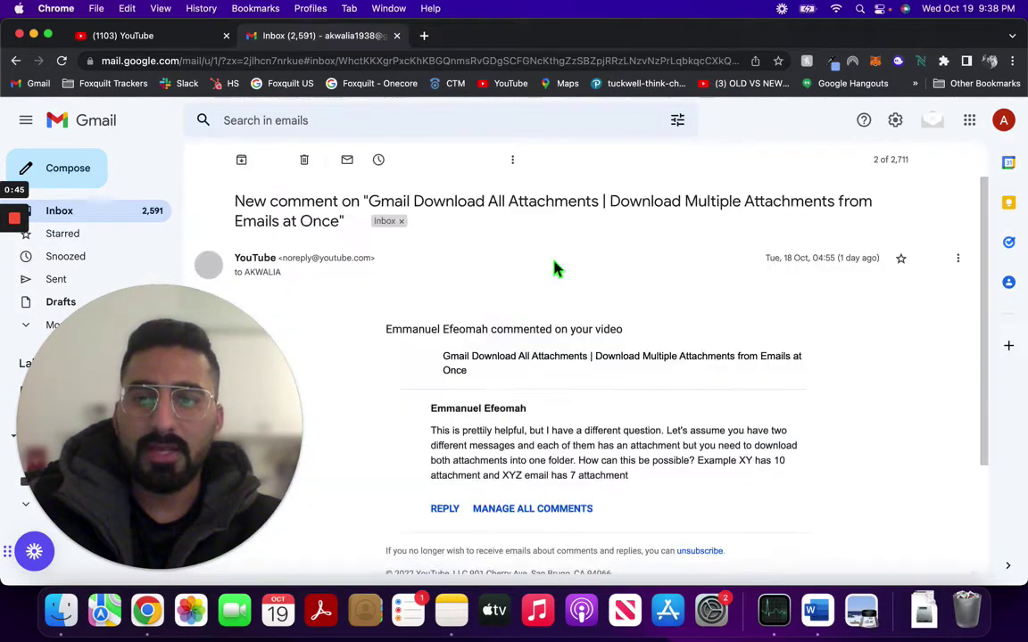
scroll(366, 477, down, 1)
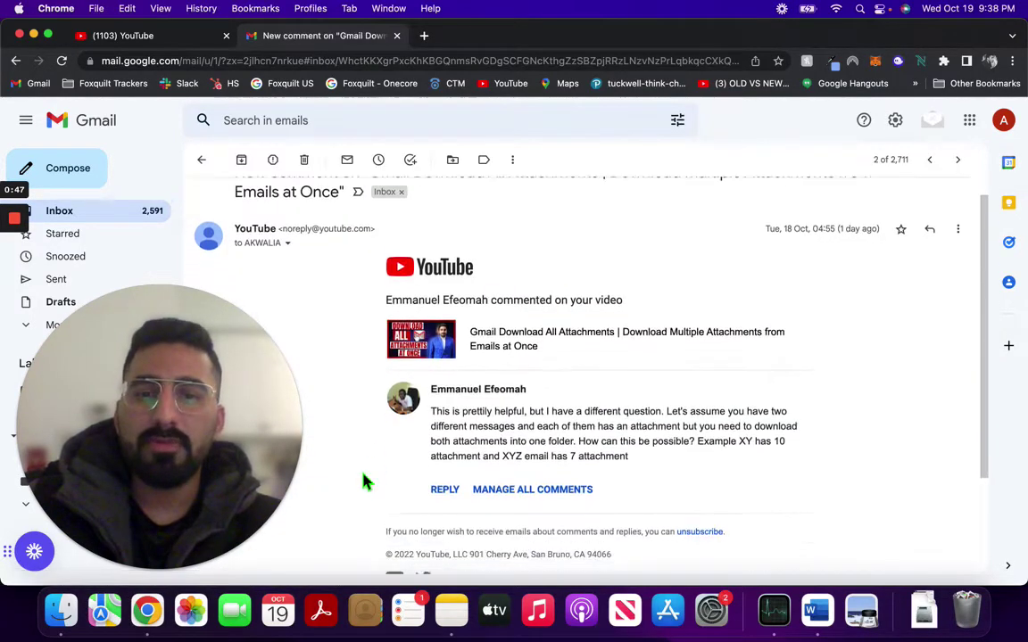
scroll(366, 480, down, 2)
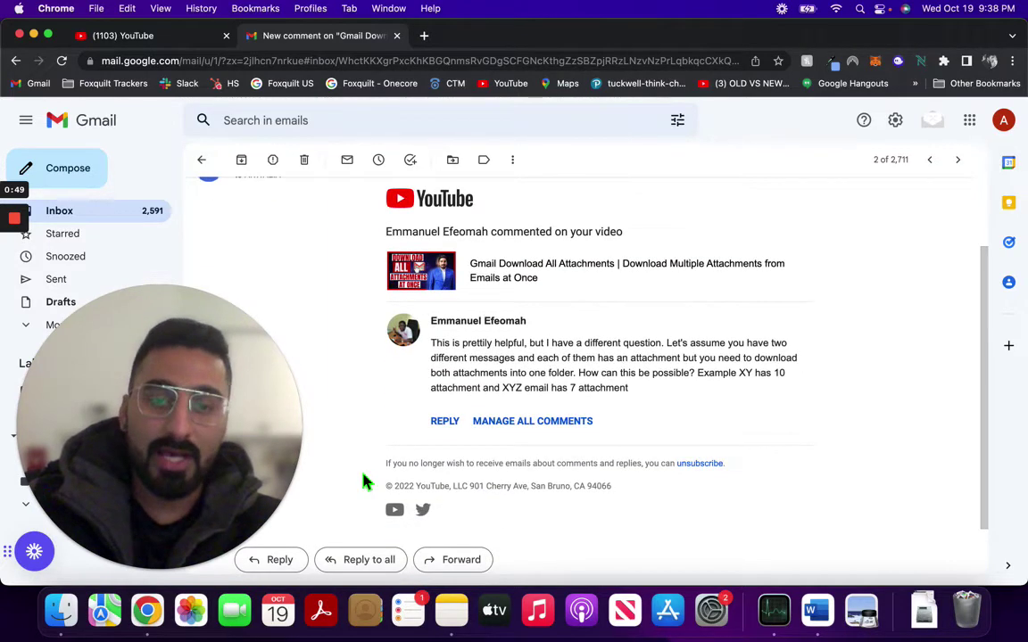
scroll(366, 482, down, 1)
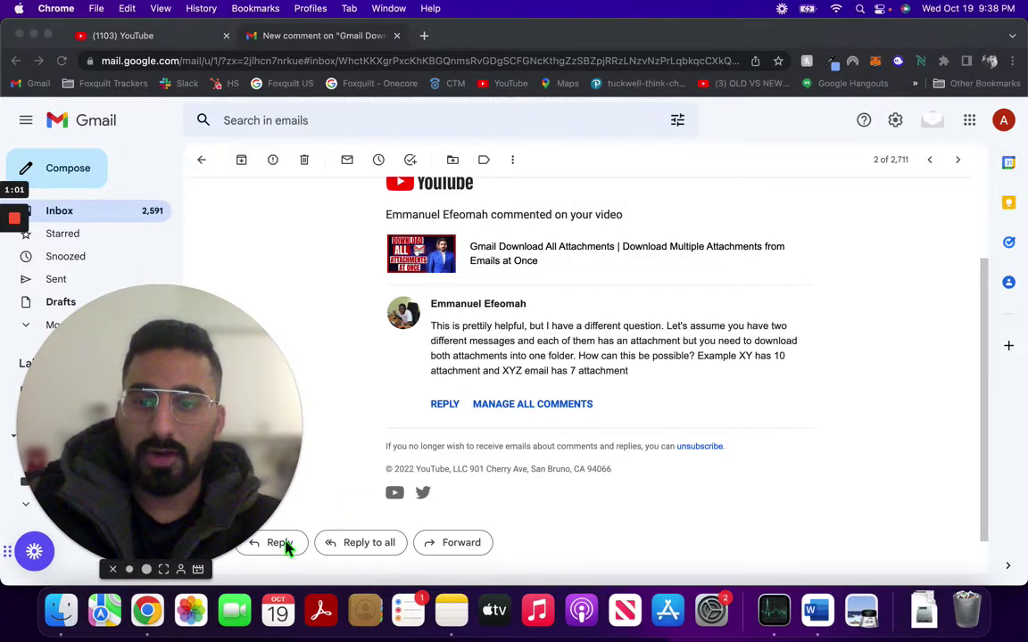
click(130, 569)
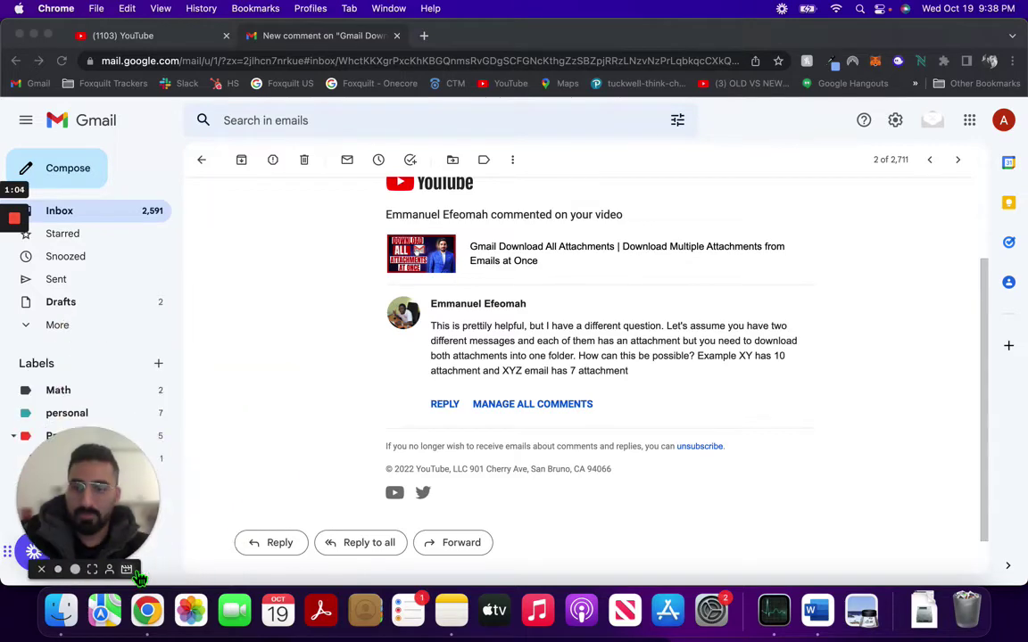
- Reply to the YouTube comment email using the Thank you template
click(284, 546)
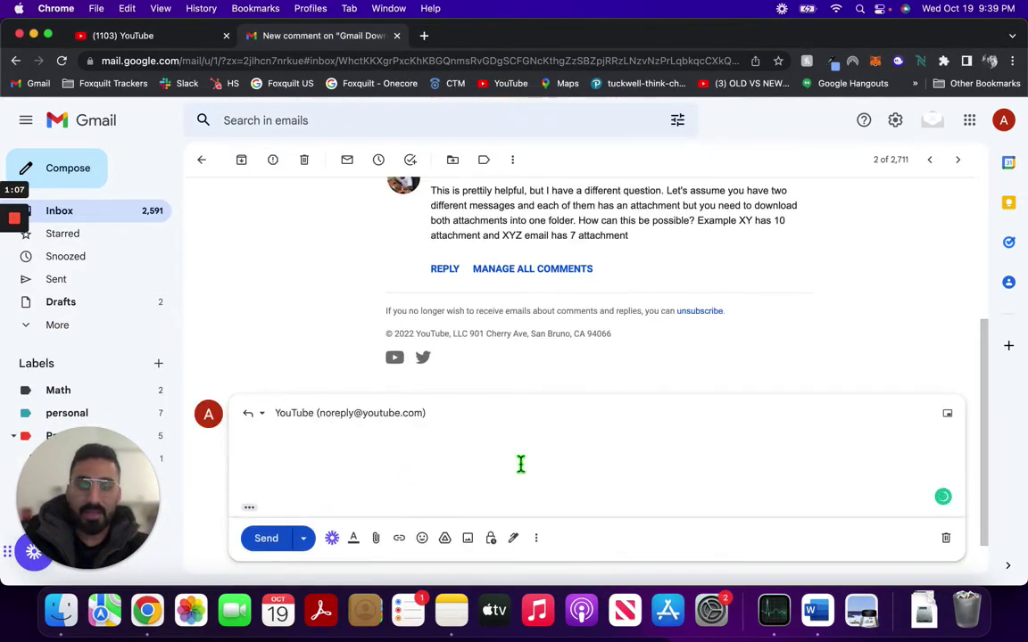
click(538, 540)
mouse_move(590, 405)
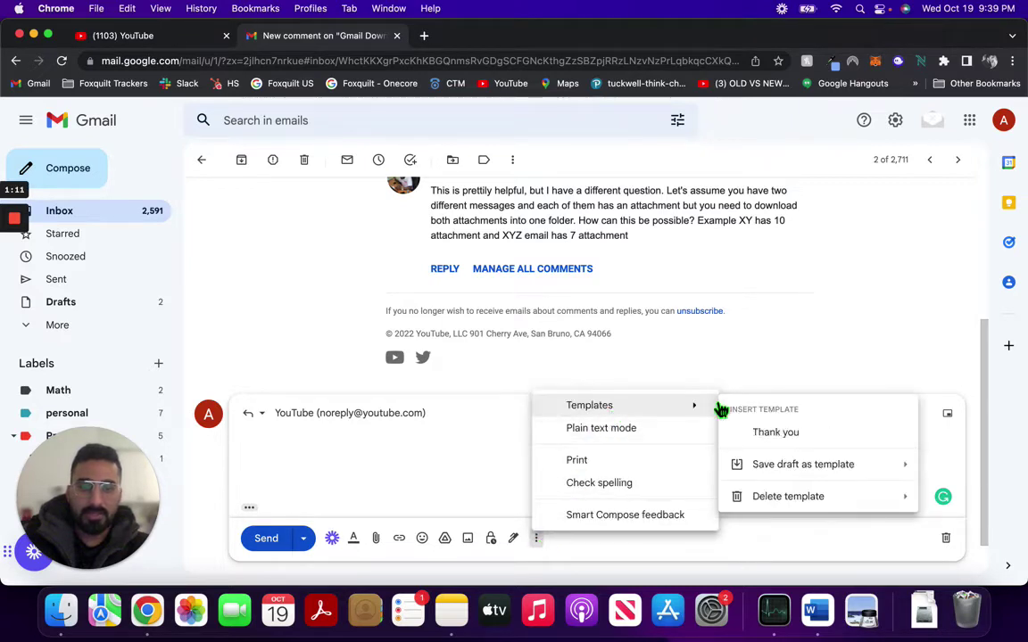
click(782, 434)
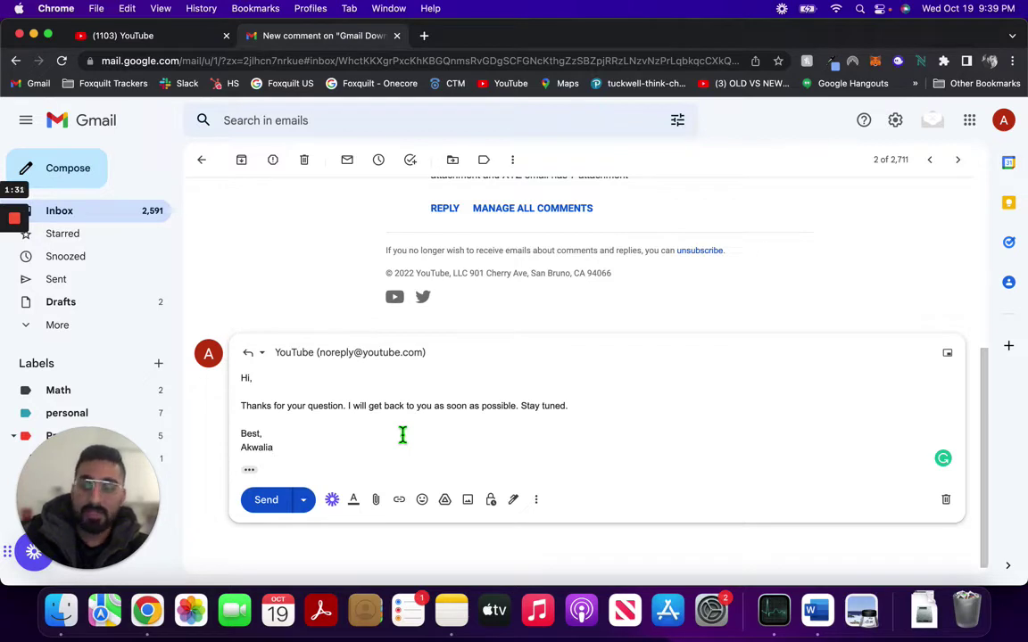
click(580, 407)
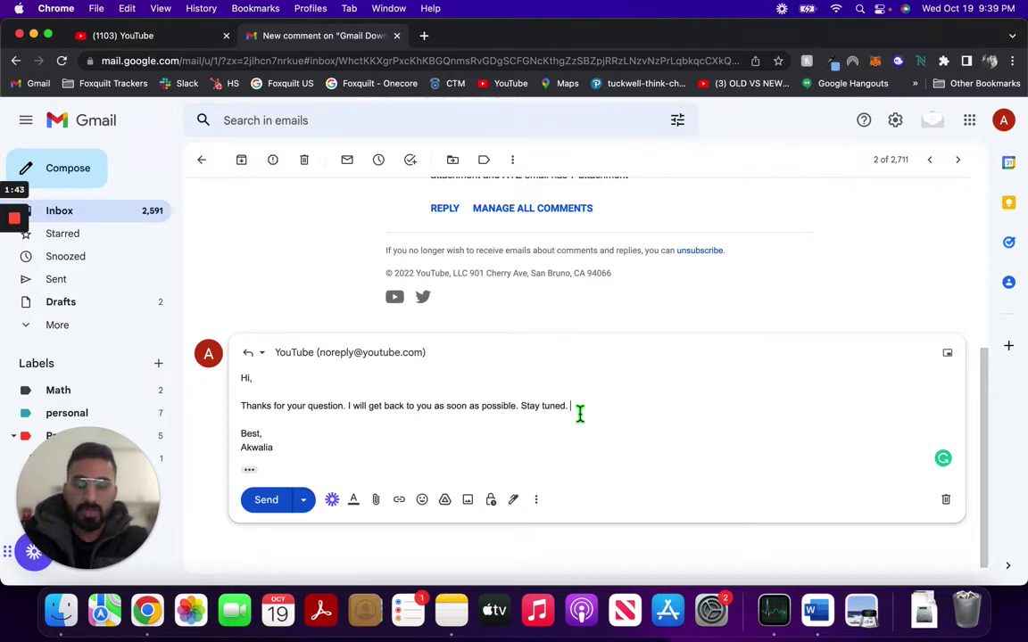
- Extend the reply to invite the commenter to get in touch at your email address
text(Please feel fr)
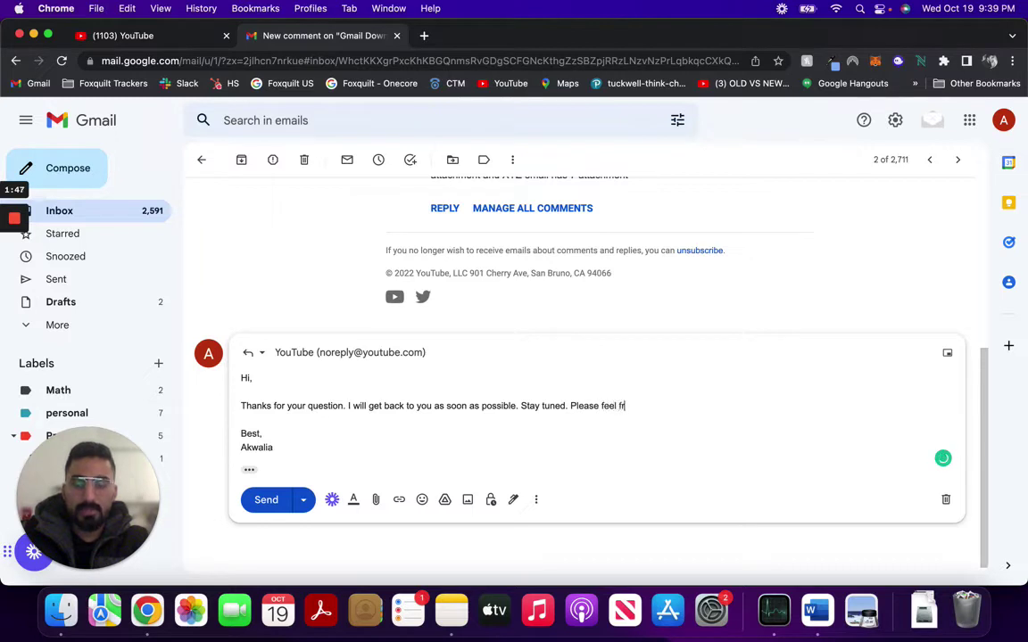
text(ee to c)
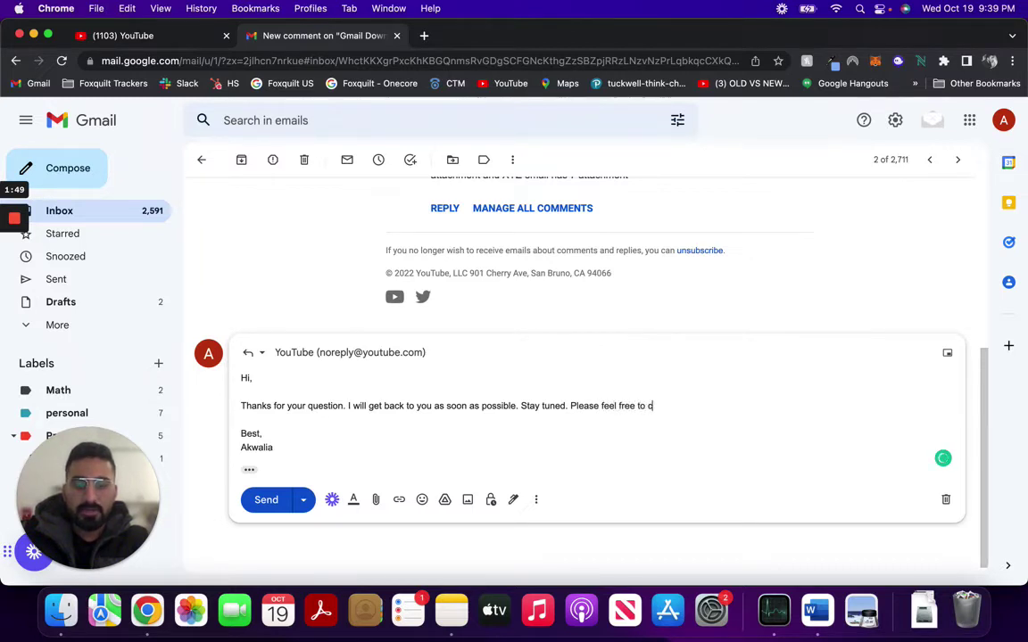
text(t me)
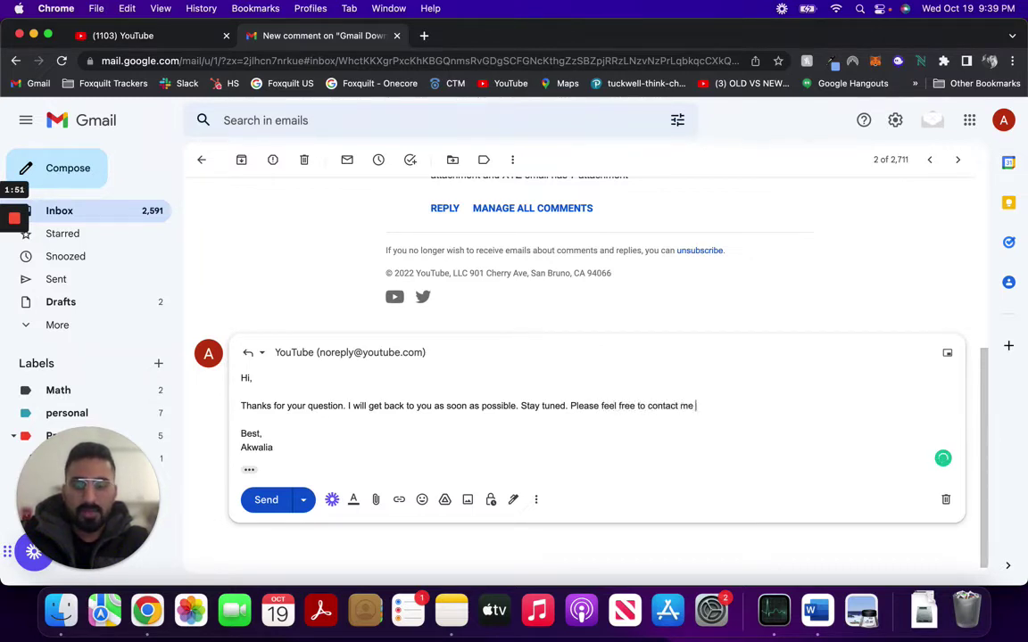
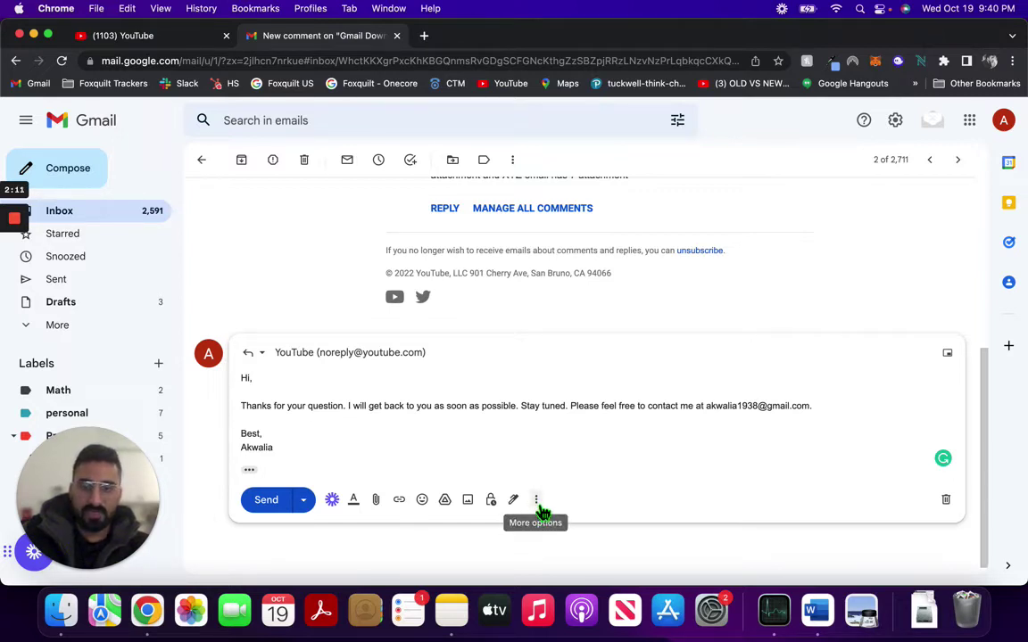
click(539, 509)
mouse_move(589, 367)
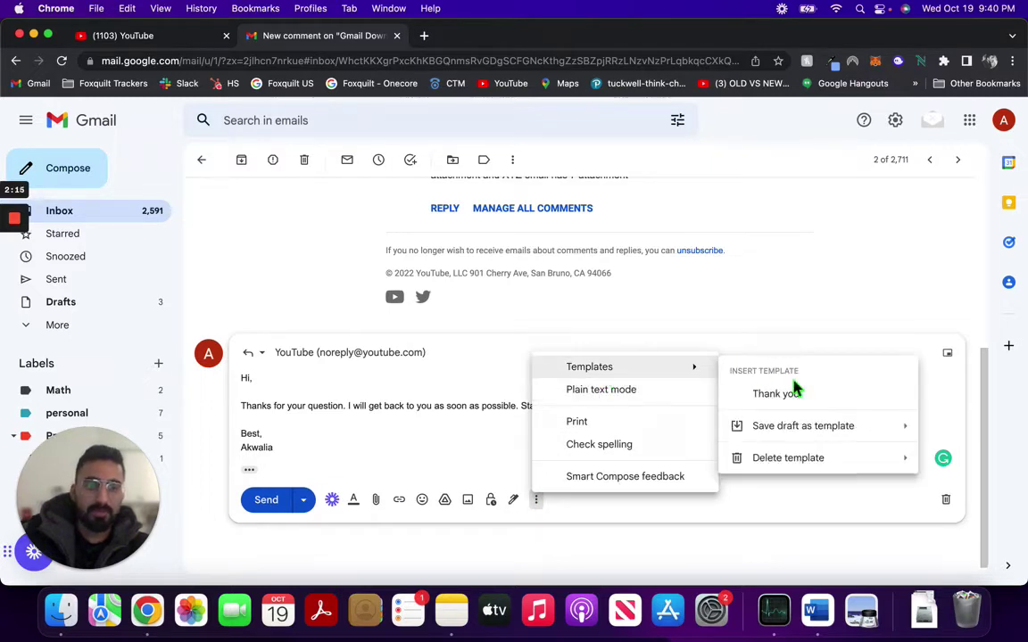
mouse_move(803, 426)
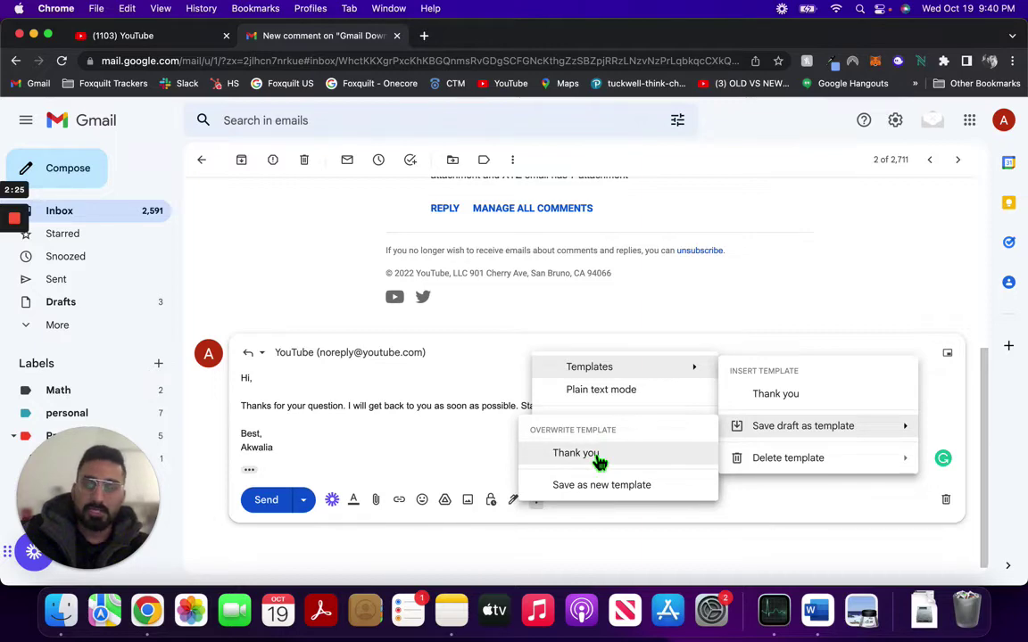
- Overwrite the Thank you template with this reply, then discard the draft
click(599, 459)
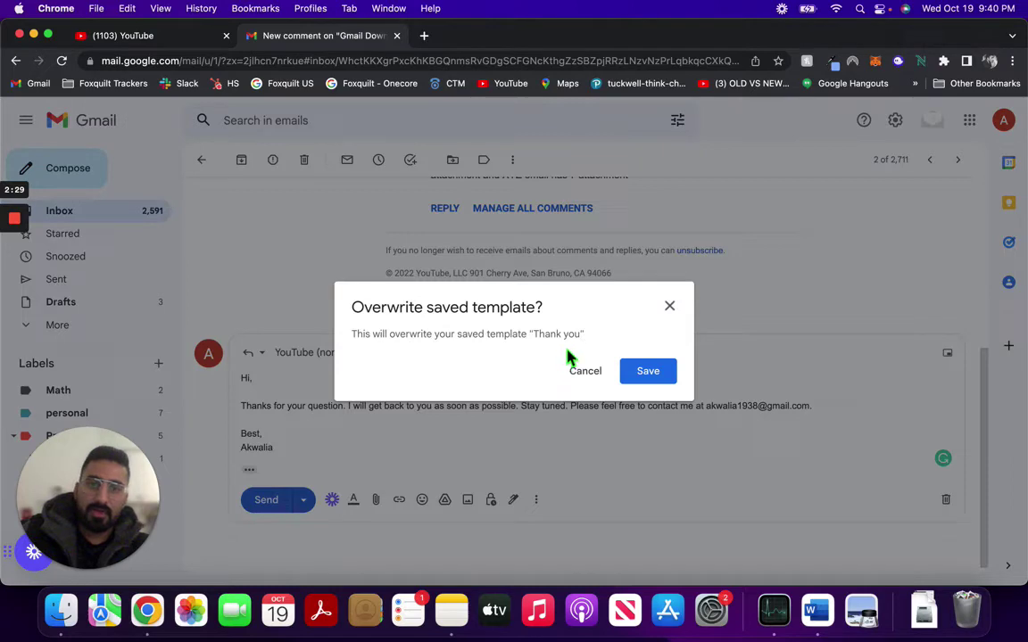
click(649, 372)
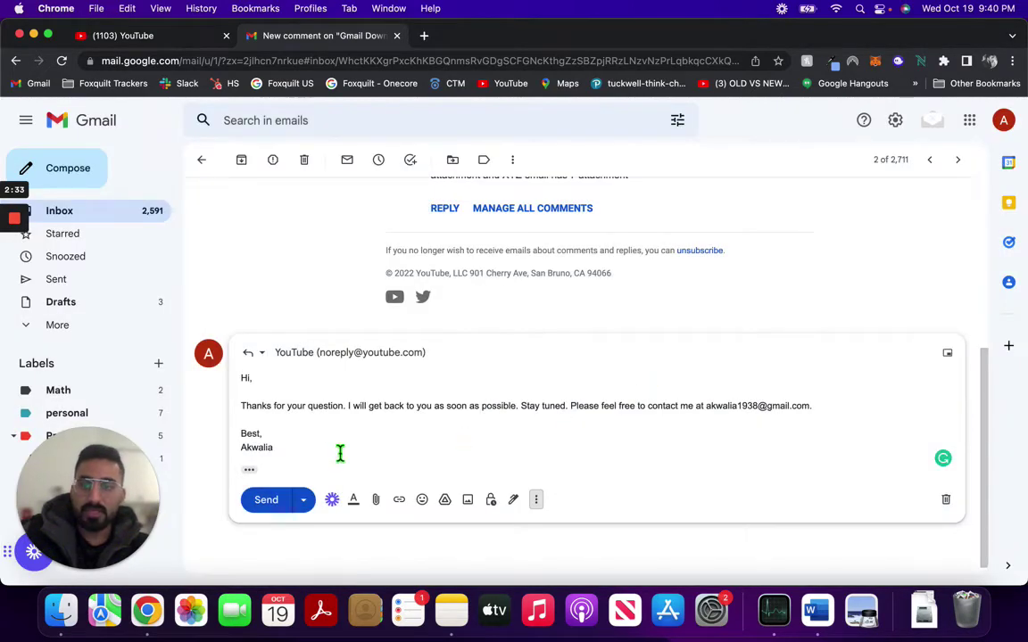
click(948, 503)
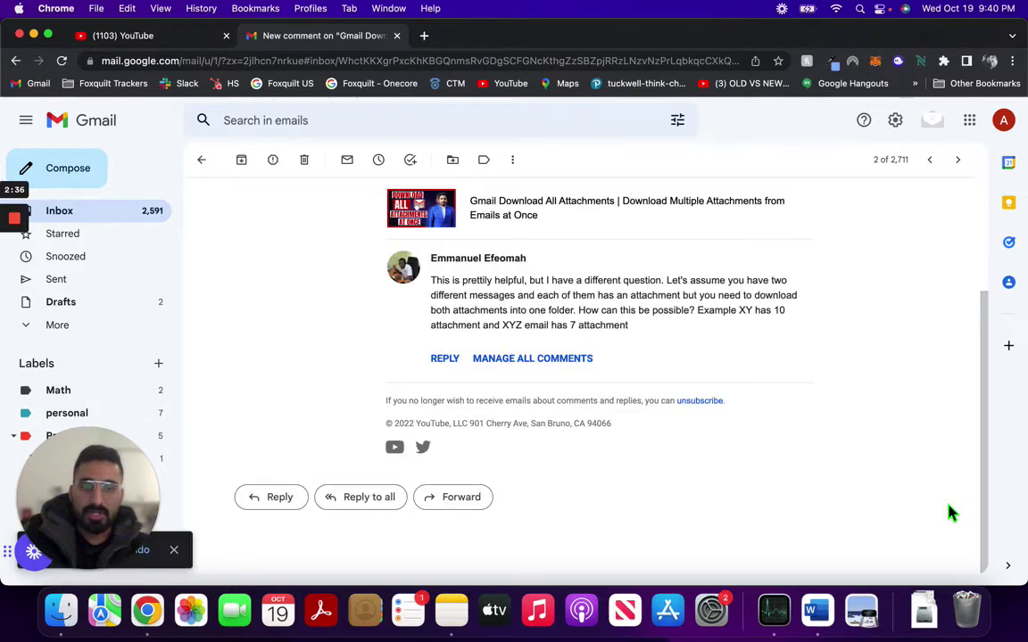
- Start a new reply to the YouTube email filled with the updated Thank you template
click(282, 501)
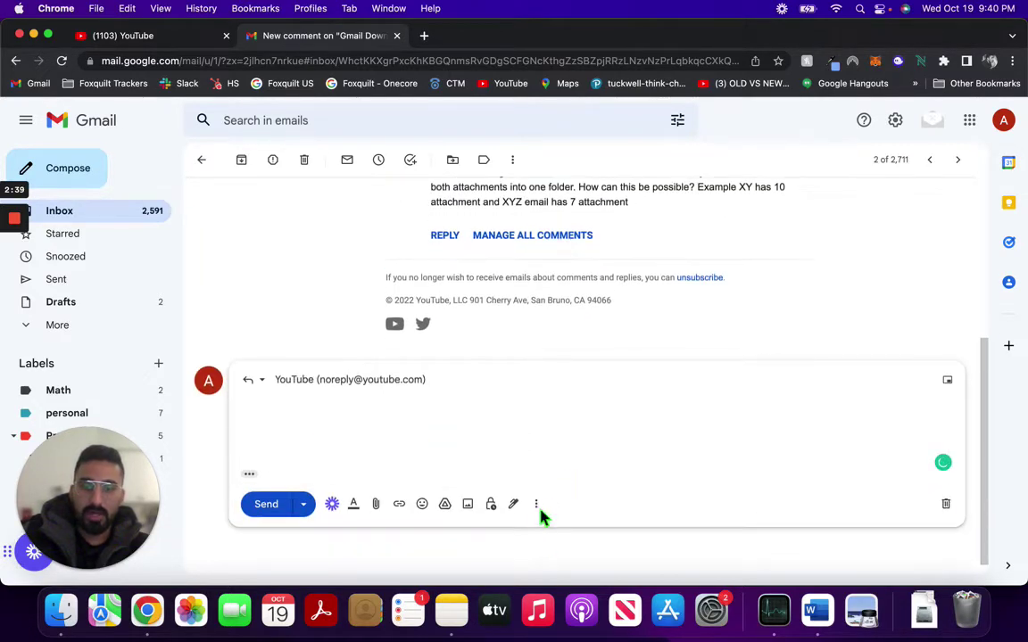
click(539, 507)
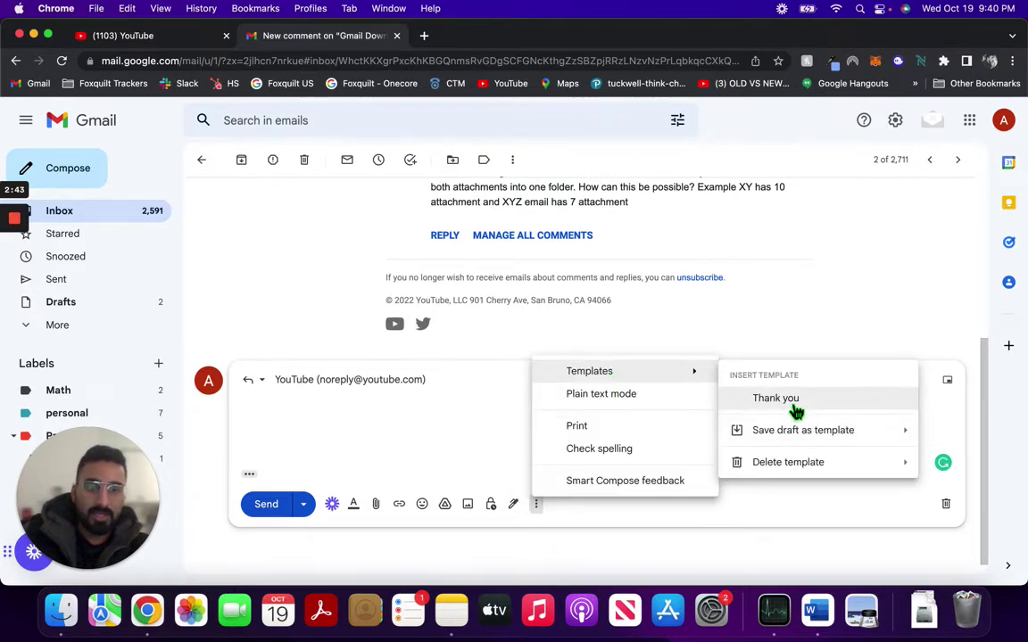
click(791, 403)
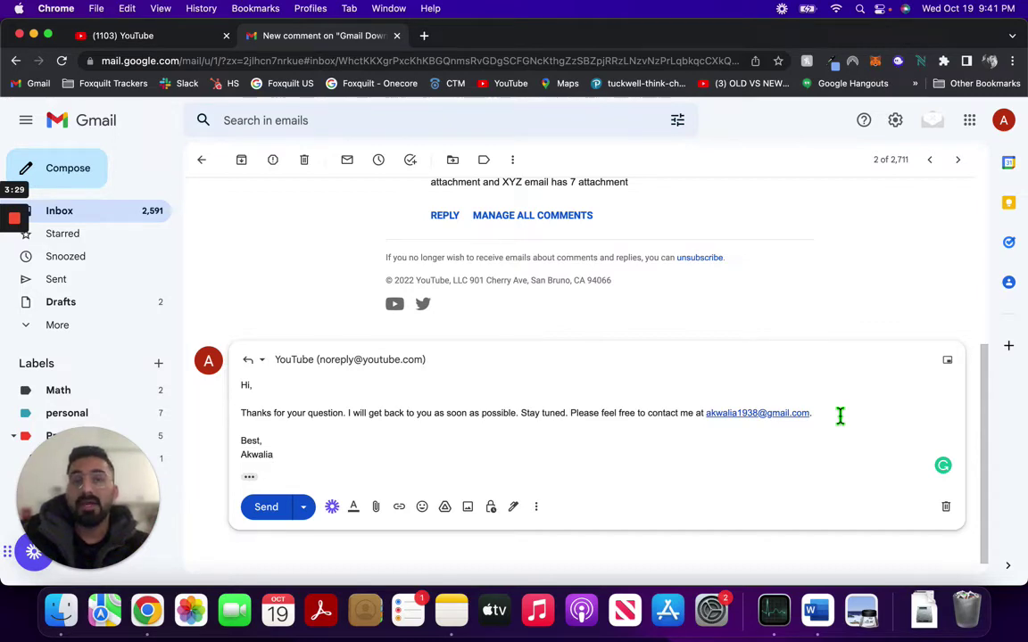
- Open Gmail's full Settings page through Quick settings' 'See all settings'
scroll(854, 327, up, 5)
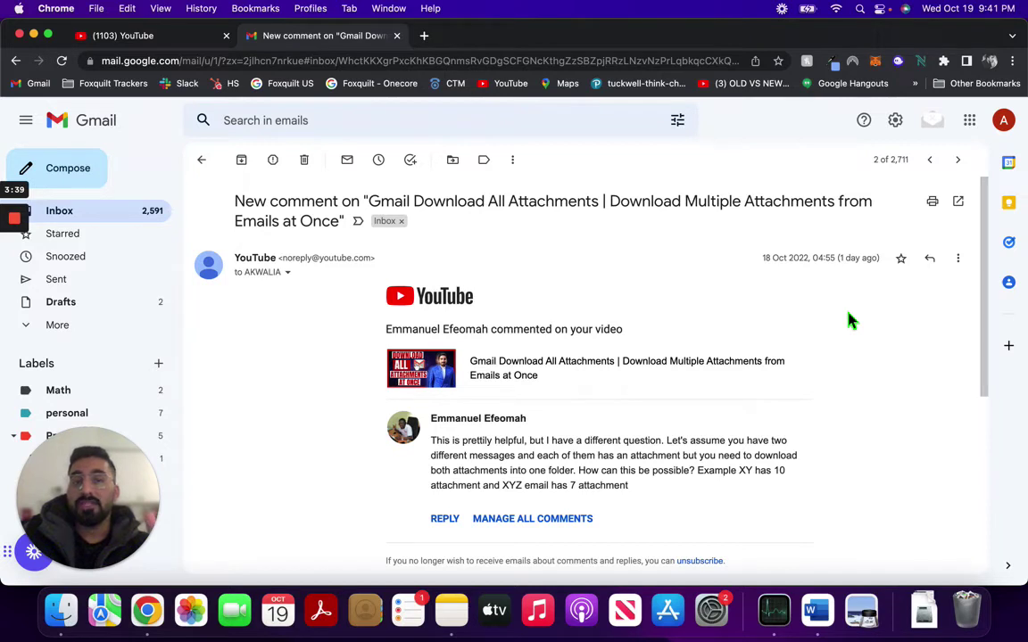
click(897, 123)
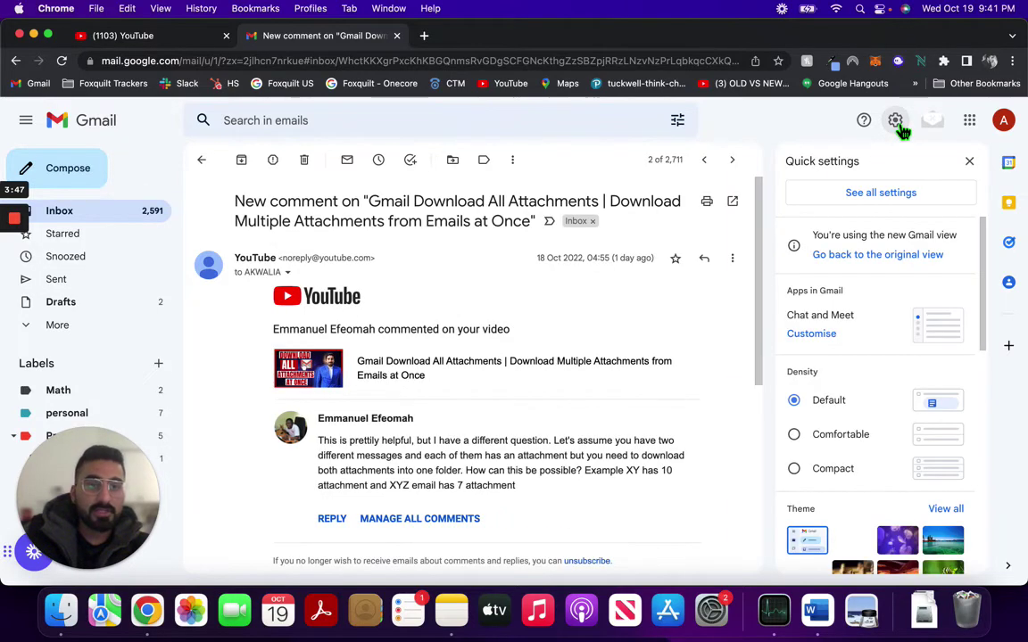
scroll(860, 390, down, 1)
scroll(860, 390, up, 1)
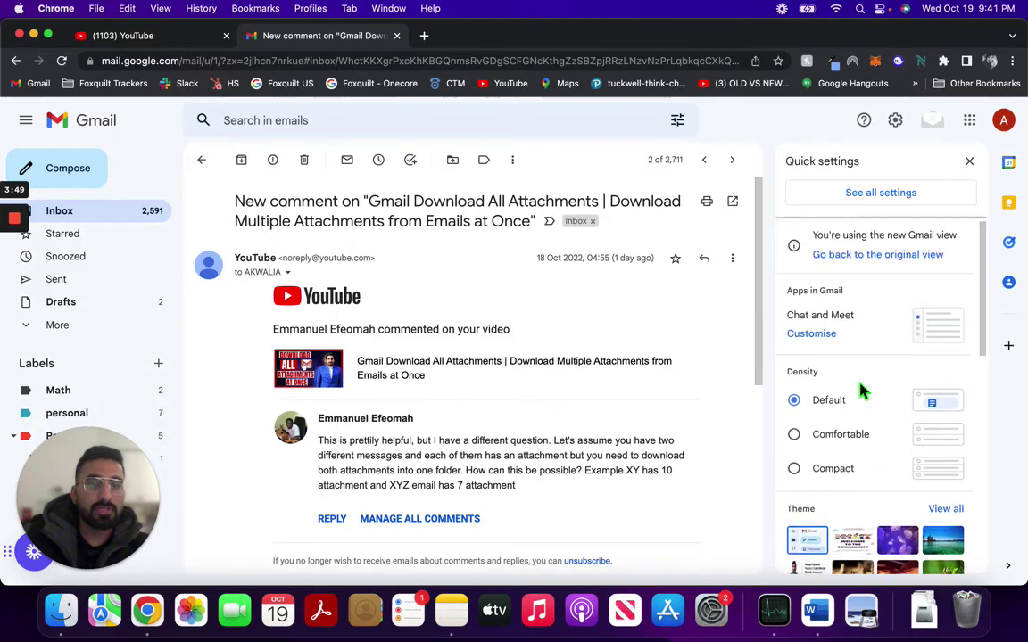
click(879, 206)
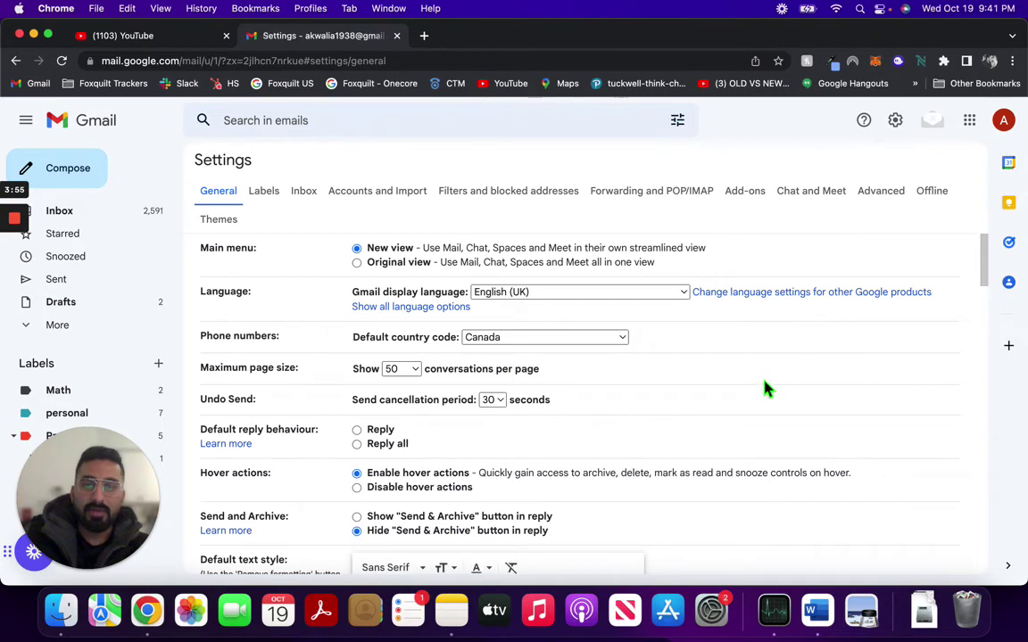
- Switch to the Advanced settings tab and check that Templates is set to Enable
click(880, 198)
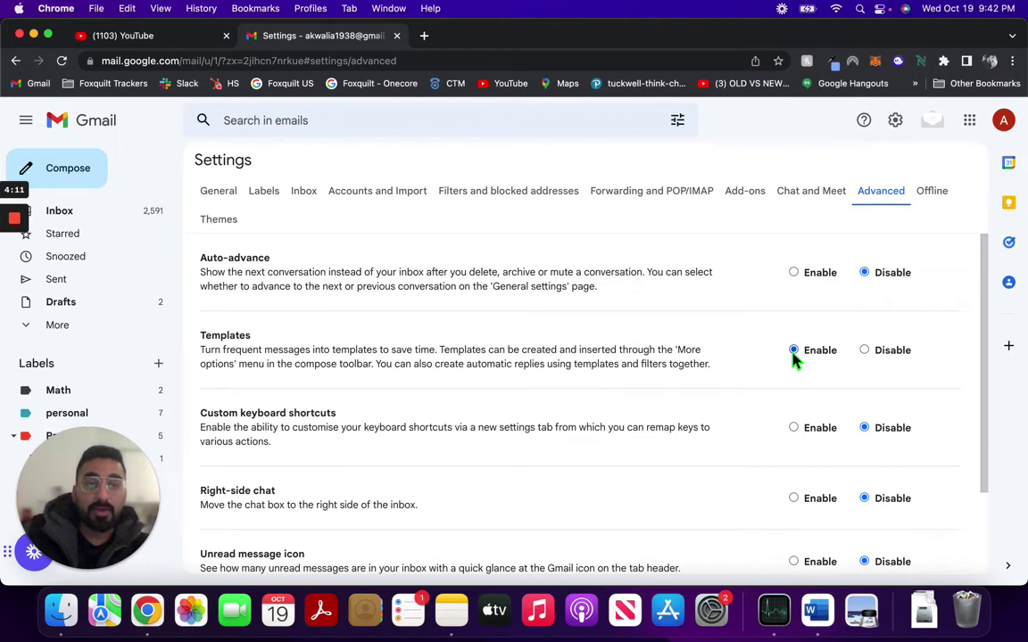
scroll(776, 379, down, 3)
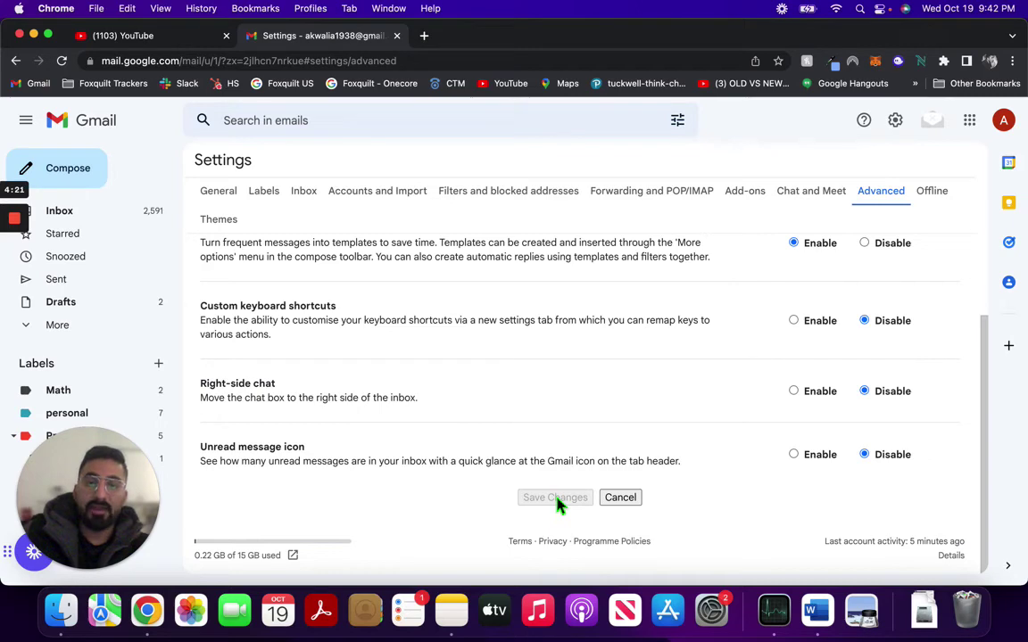
- Go back to the Inbox from the left sidebar
click(89, 221)
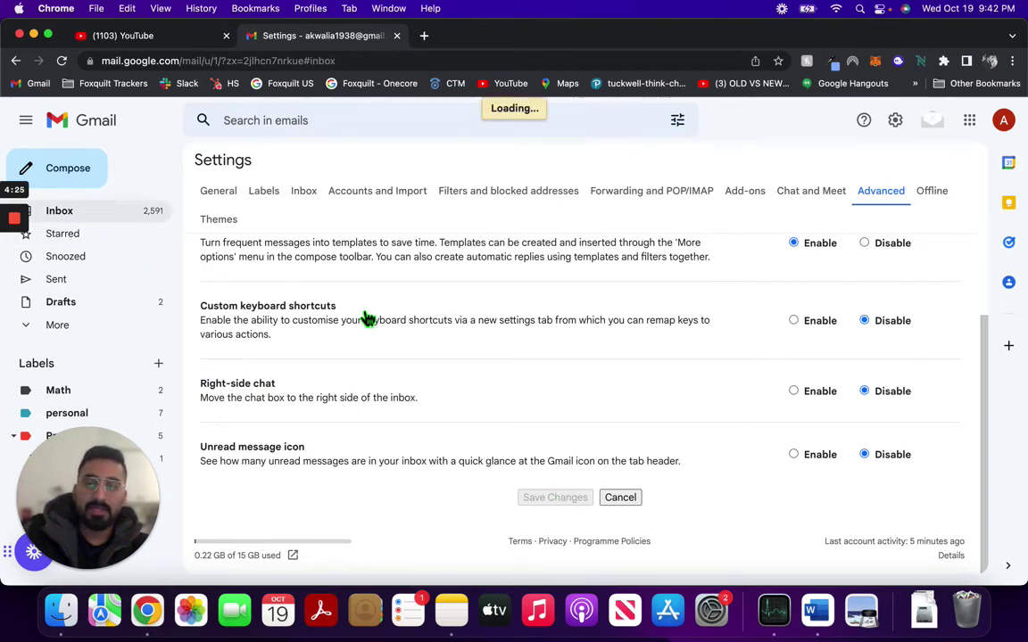